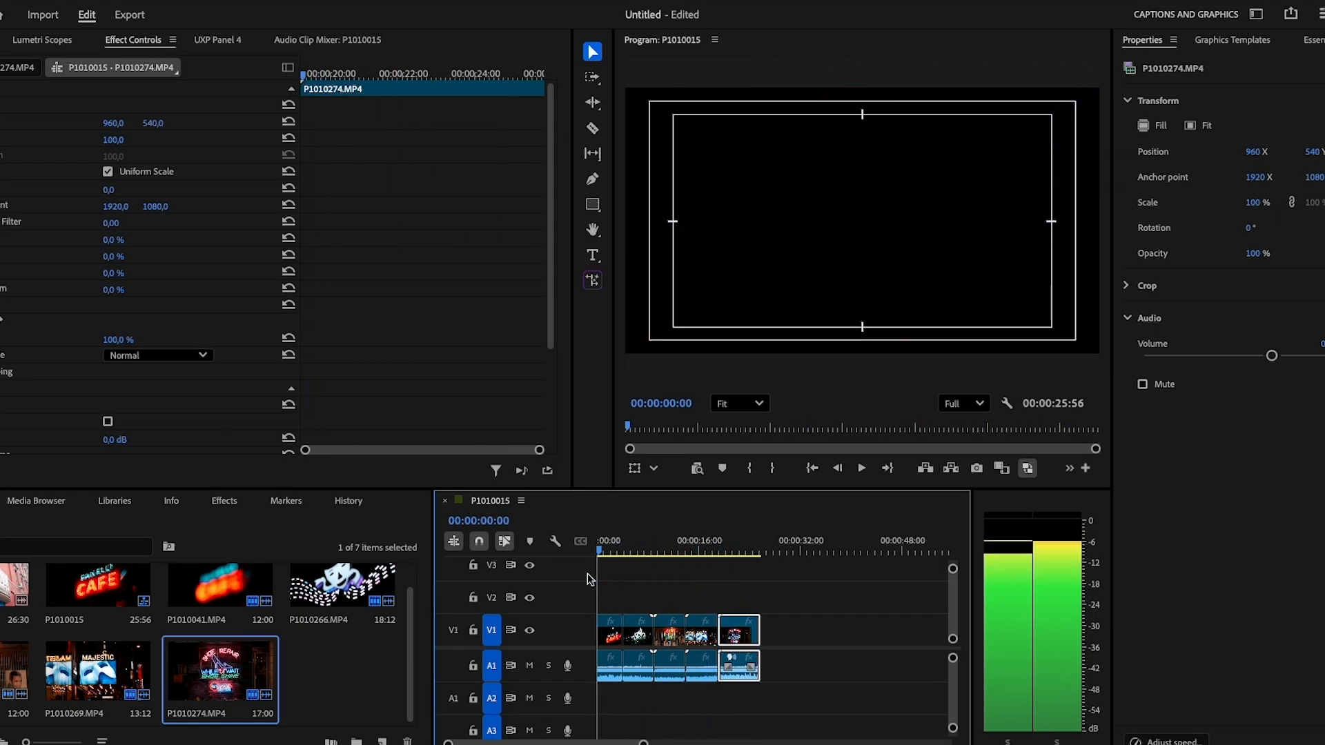
Play sequence P1010015 from the start to review the neon-sign edit.
key(space)
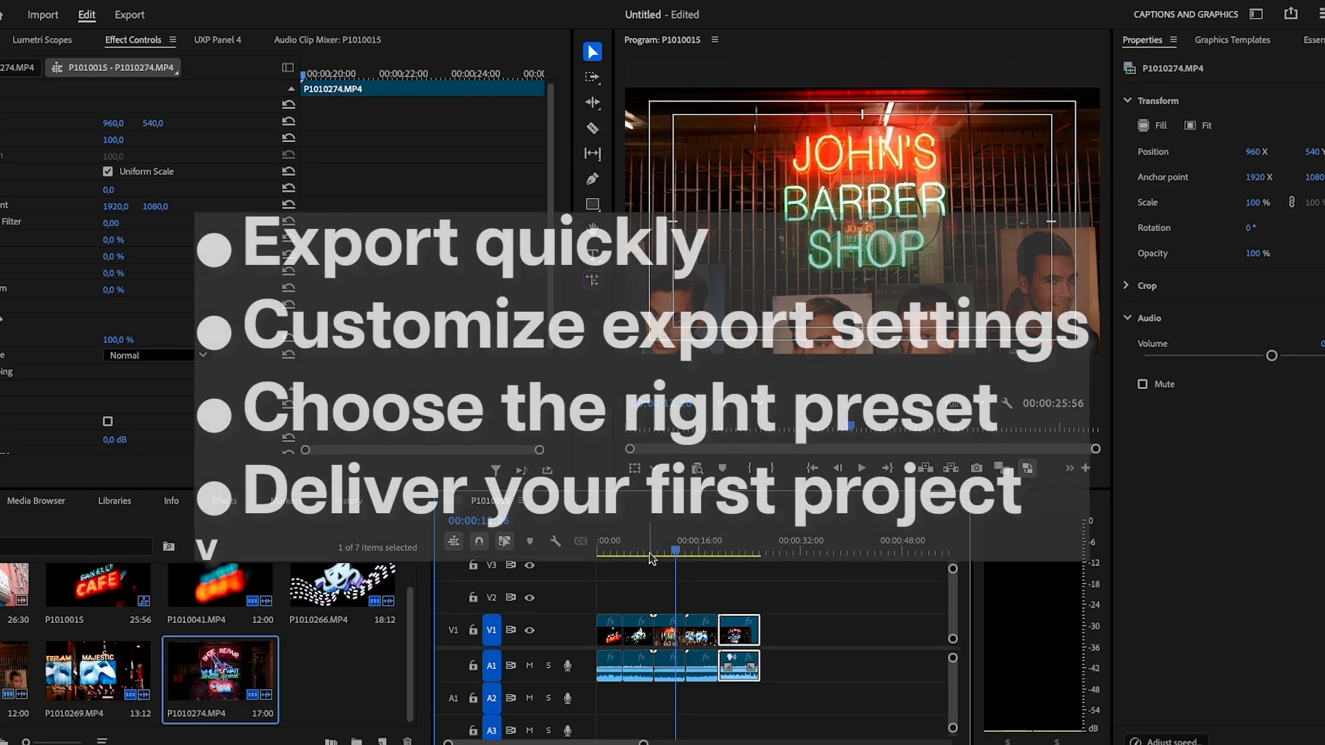
Trim about two seconds off the third V1 clip's end and close the resulting gap.
click(665, 556)
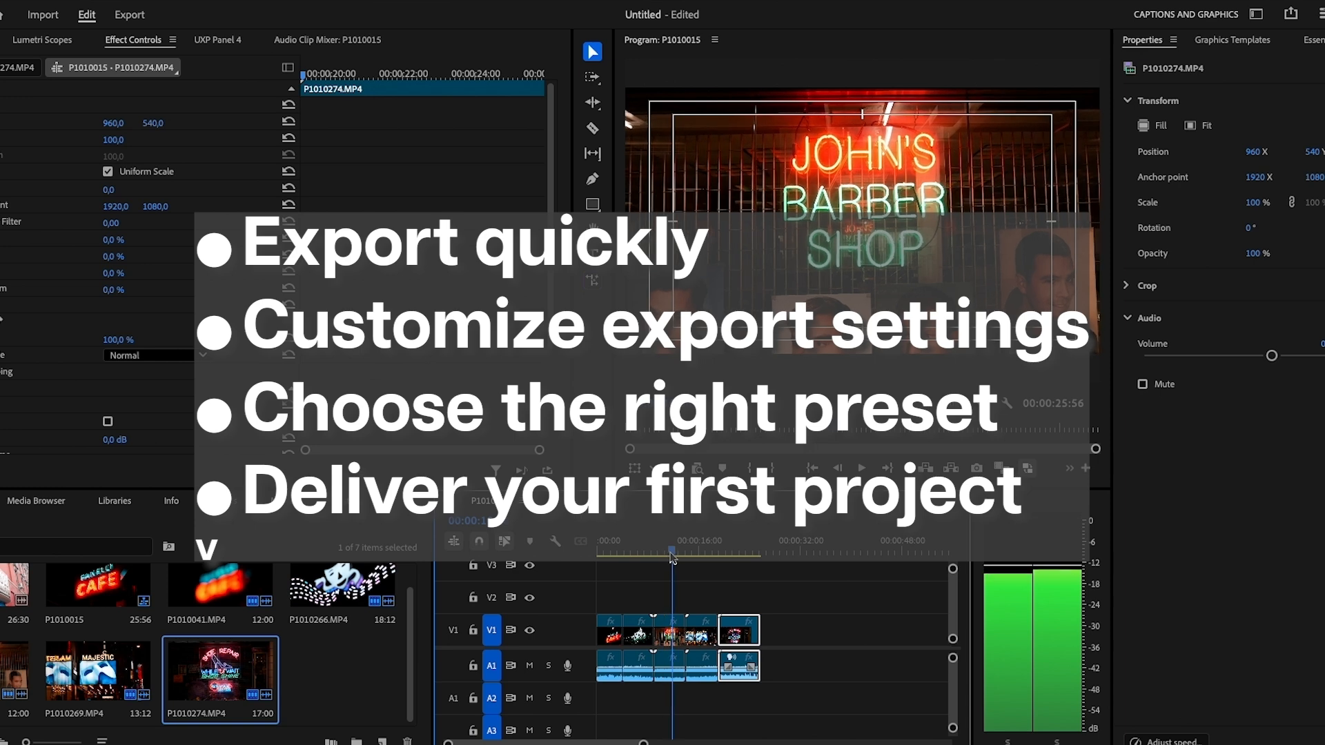
drag(685, 627, 720, 629)
drag(643, 553, 618, 567)
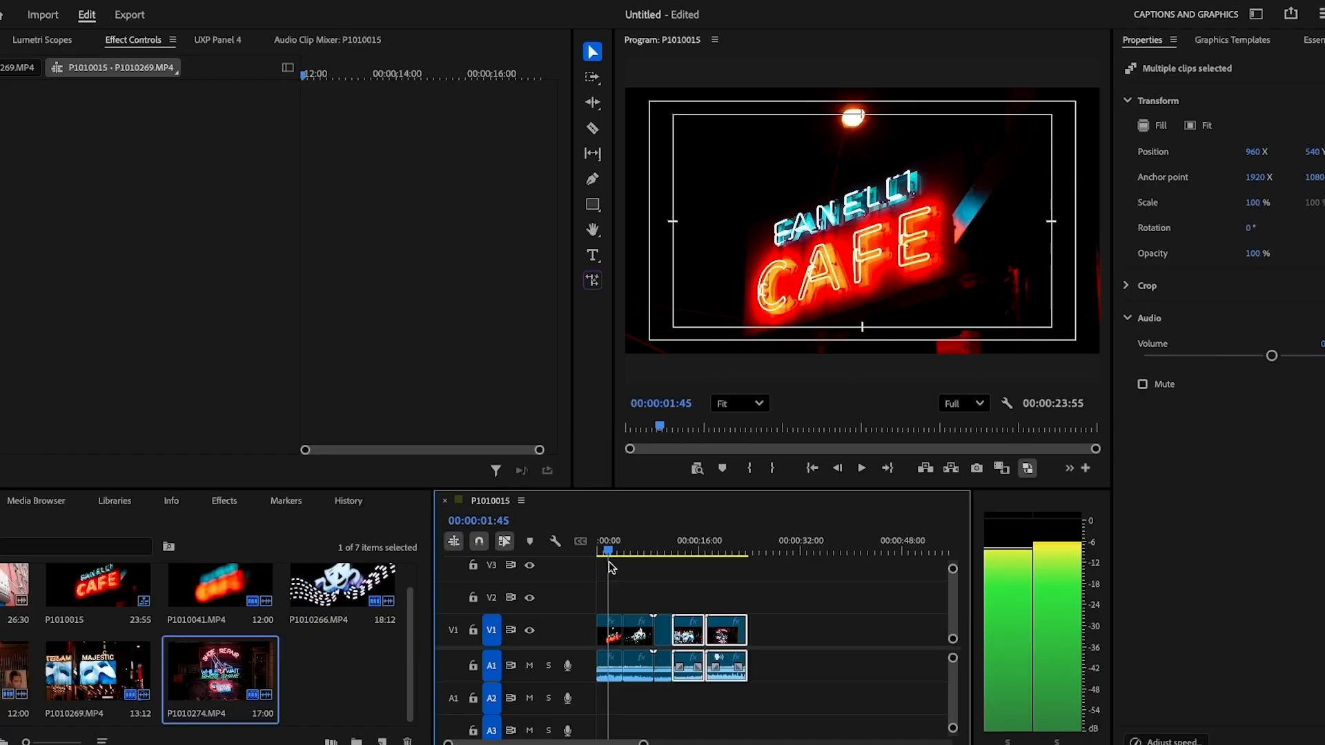
Replay the sequence from the start to check the trimmed edit.
drag(608, 561, 594, 562)
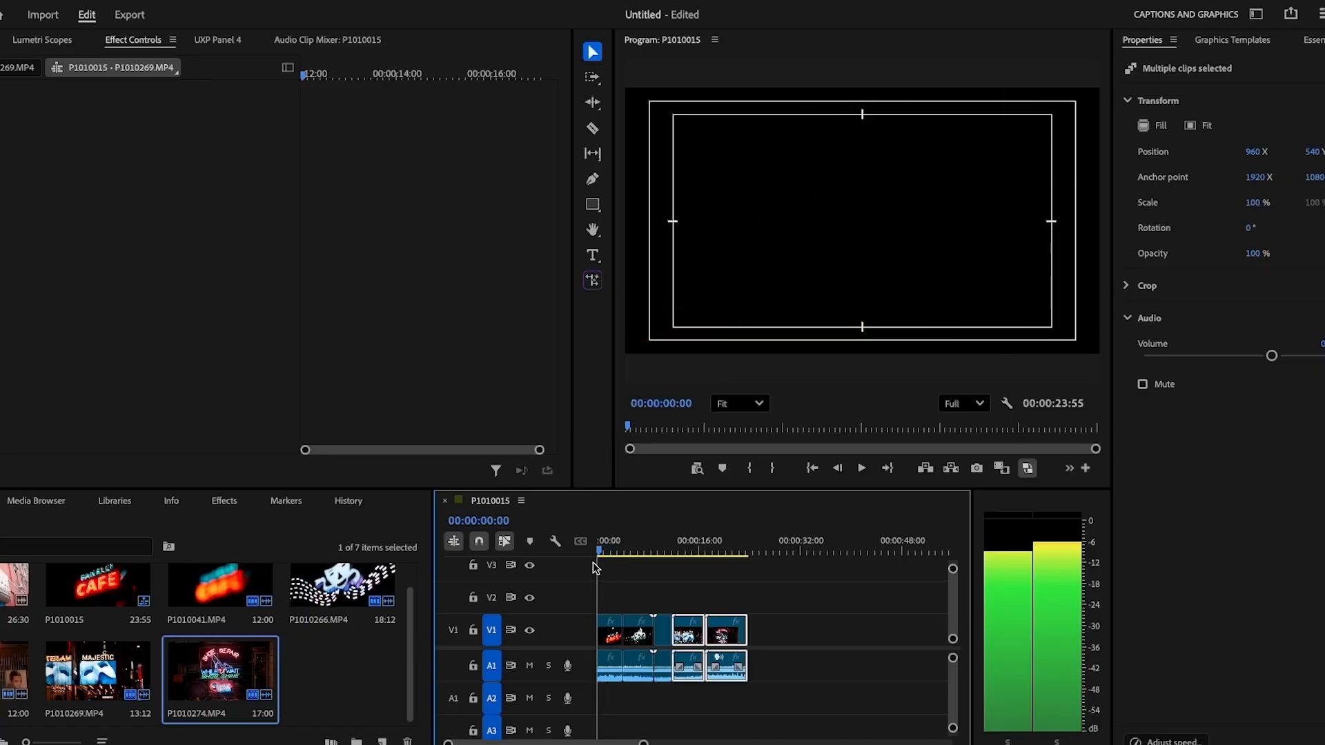
key(space)
key(space)
drag(603, 551, 581, 550)
key(space)
key(space)
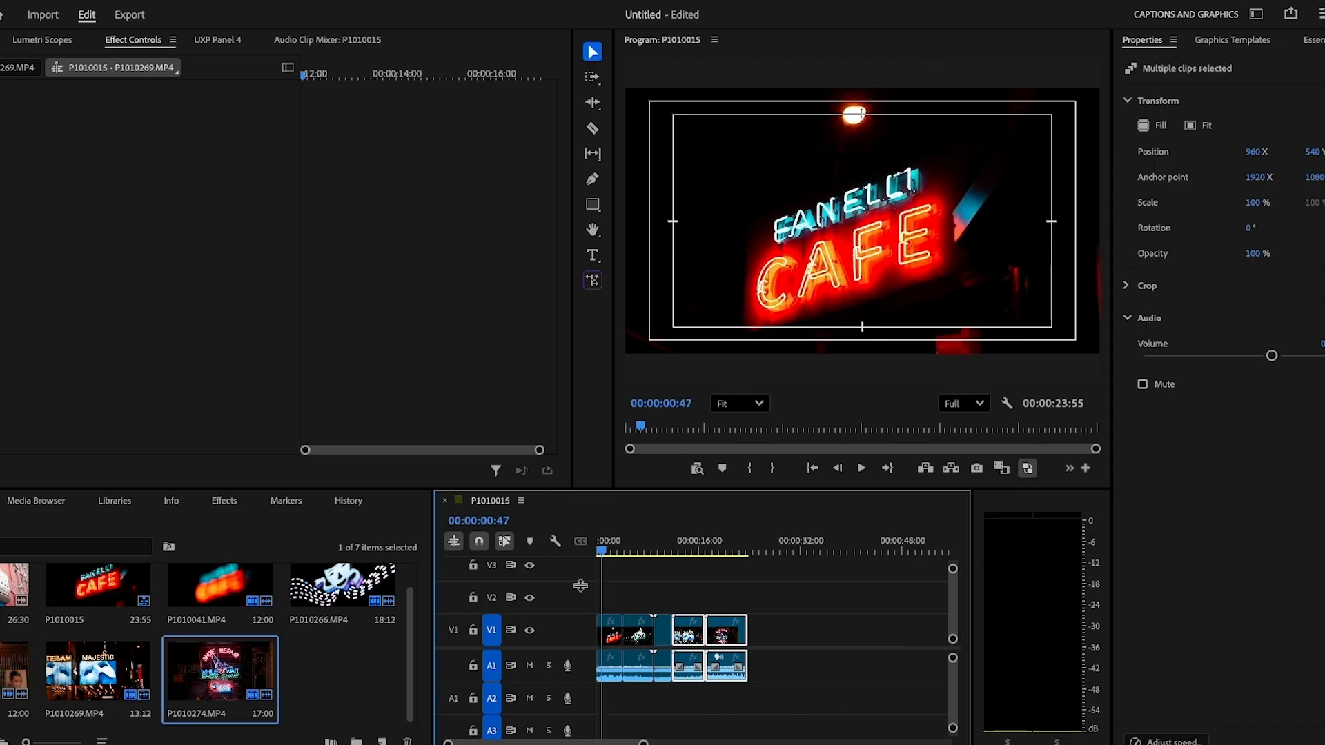
Trim the first clip's head and slide all five clips left to start at 00:00.
drag(597, 619, 603, 621)
drag(765, 596, 610, 622)
drag(601, 550, 559, 550)
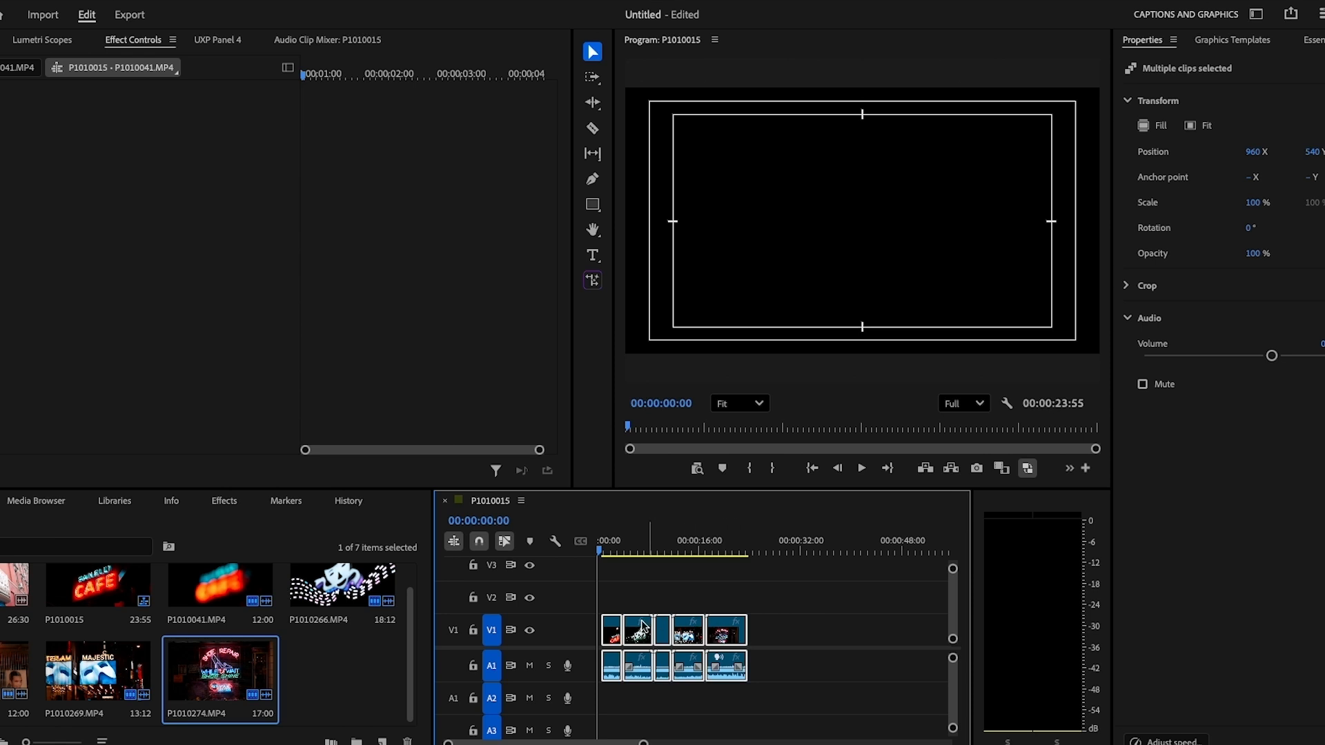
drag(610, 628, 606, 628)
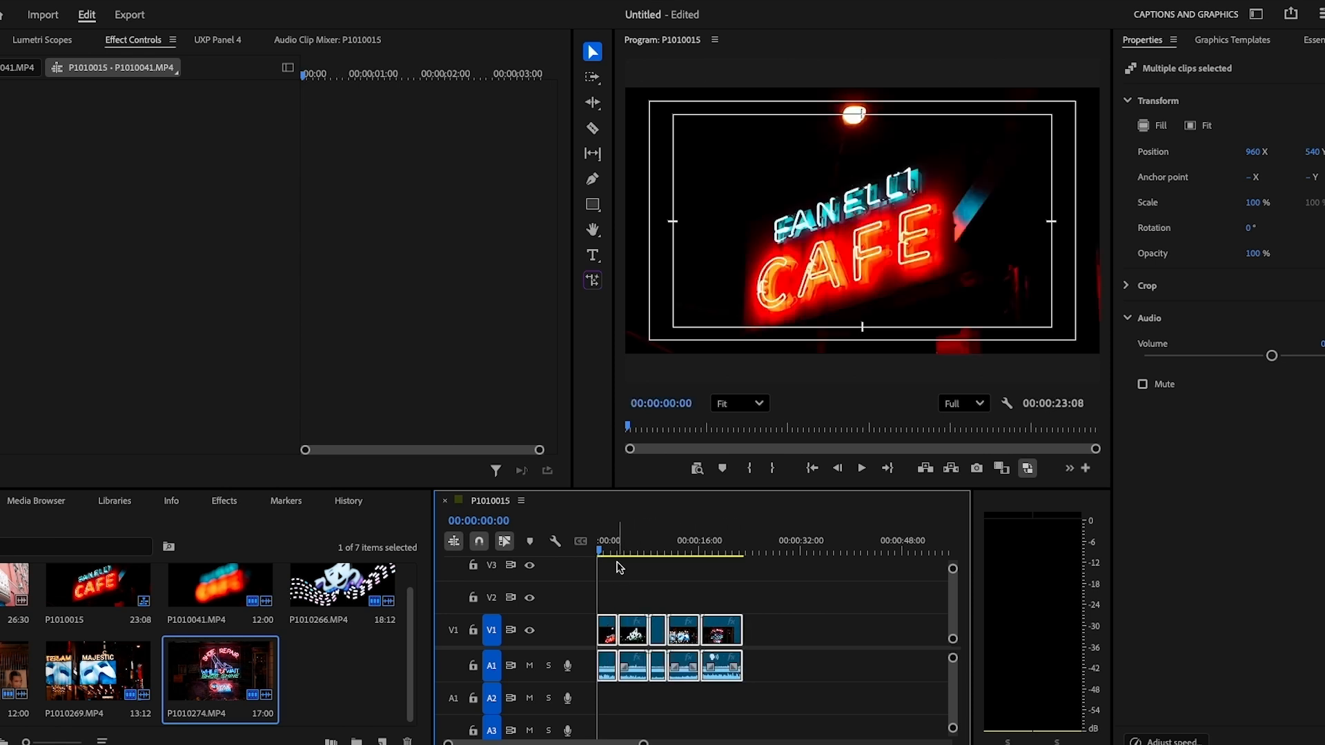
Play the 00:00:23:08 sequence from the start, then deselect all clips.
key(space)
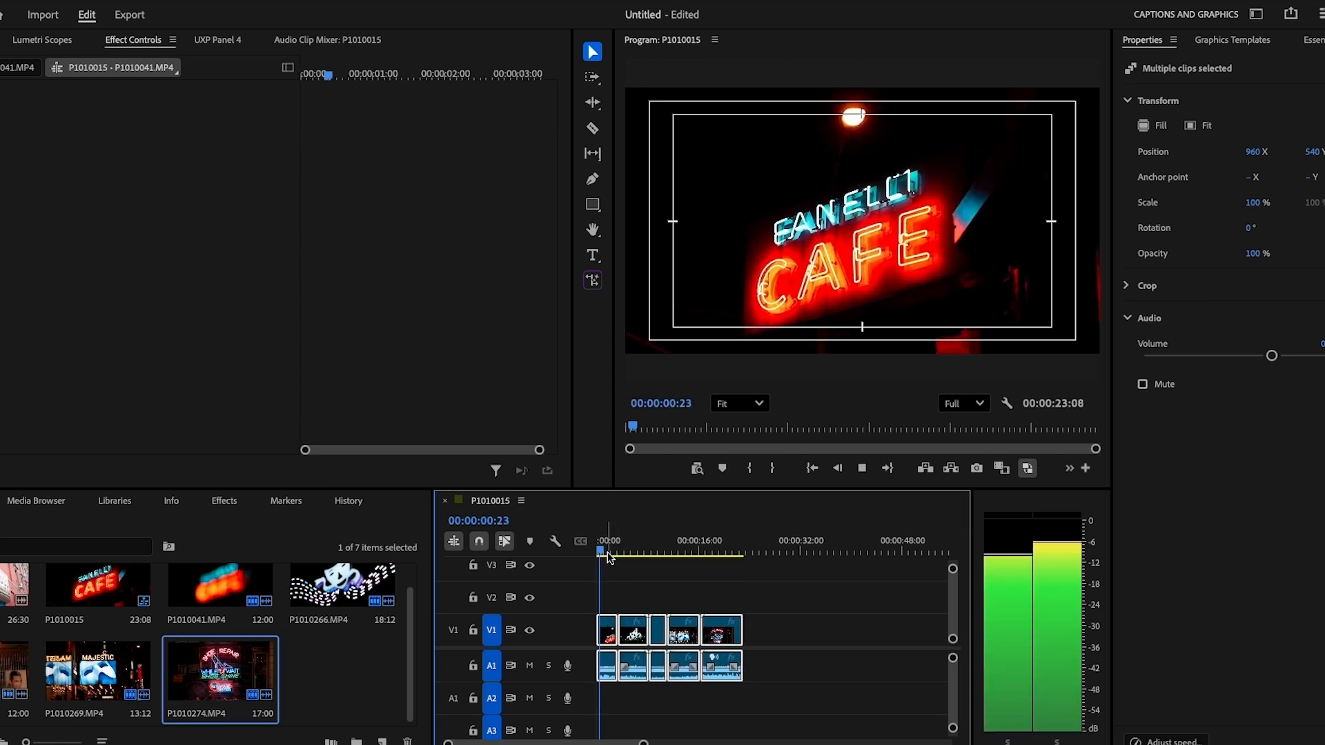
mouse_move(608, 553)
mouse_down()
mouse_move(662, 553)
mouse_move(634, 552)
mouse_up()
key(Home)
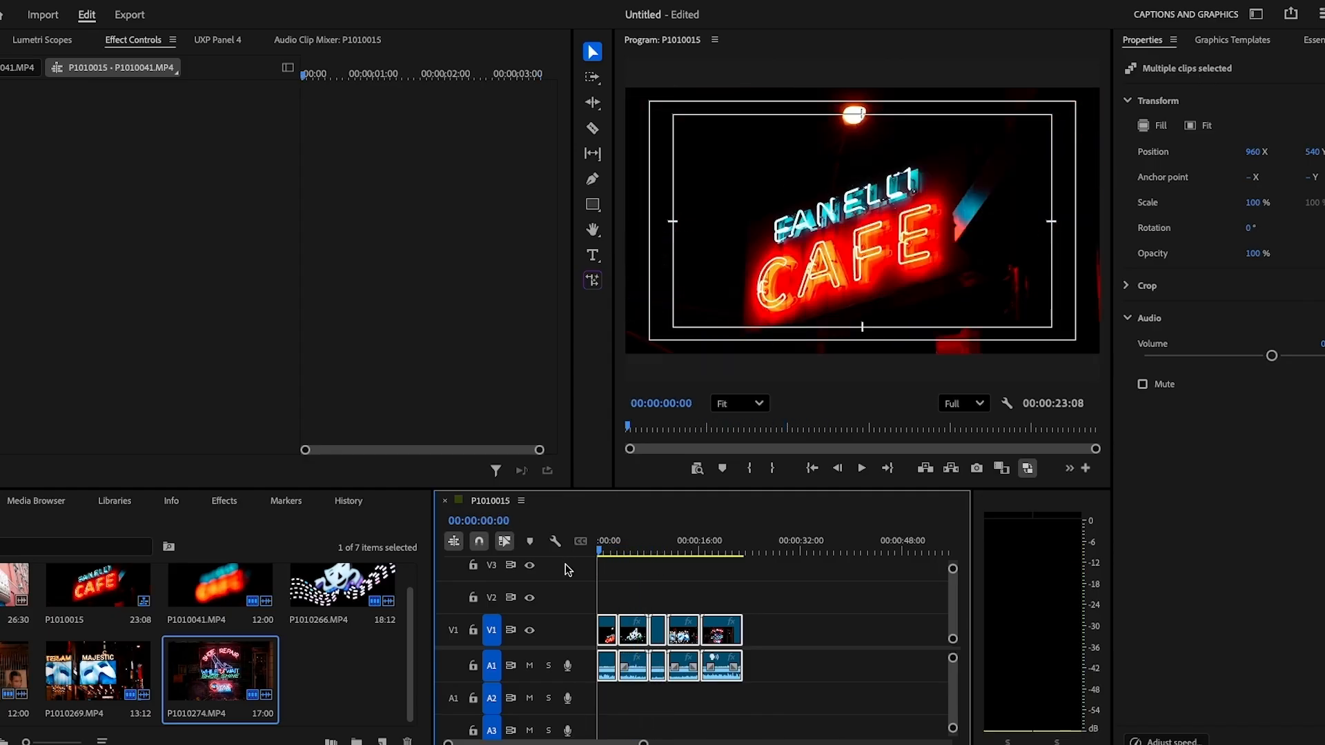
click(641, 585)
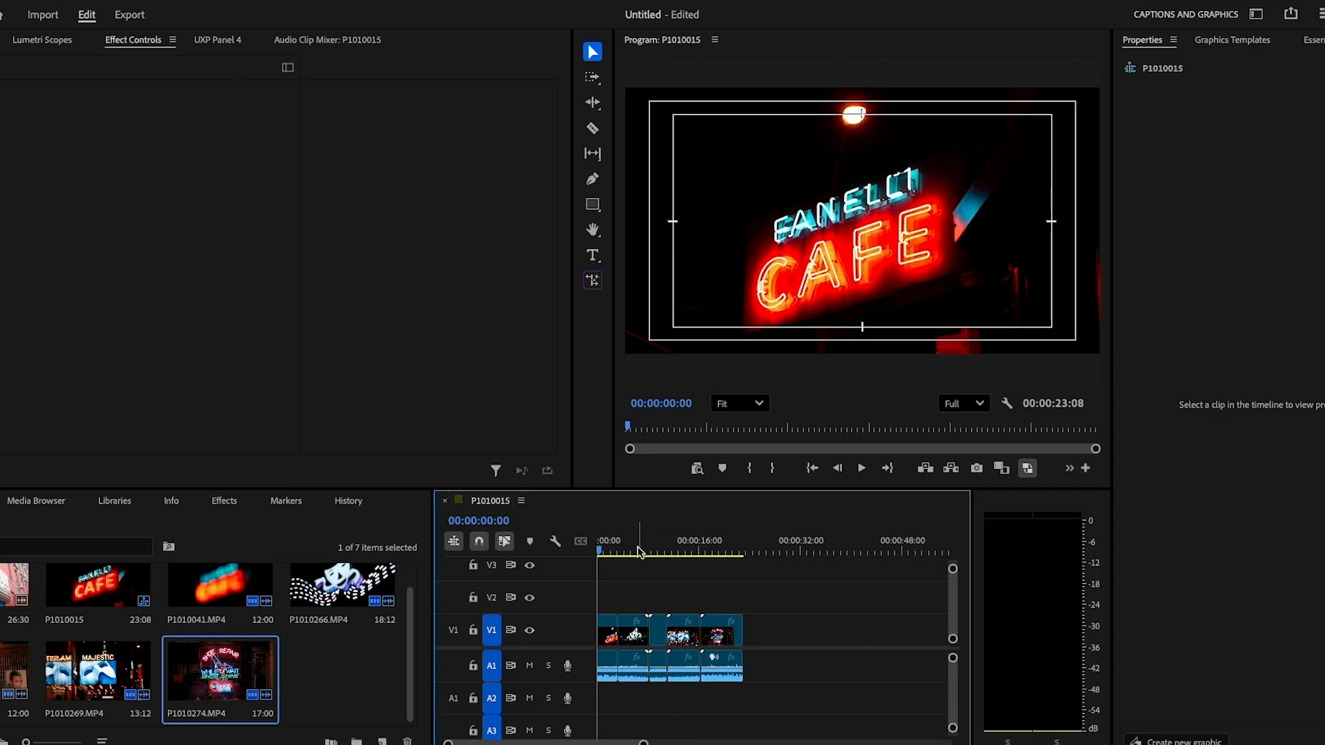
Set an in point at 00:00:01:30 and an out point near 00:00:18:05.
key(space)
drag(609, 552, 608, 552)
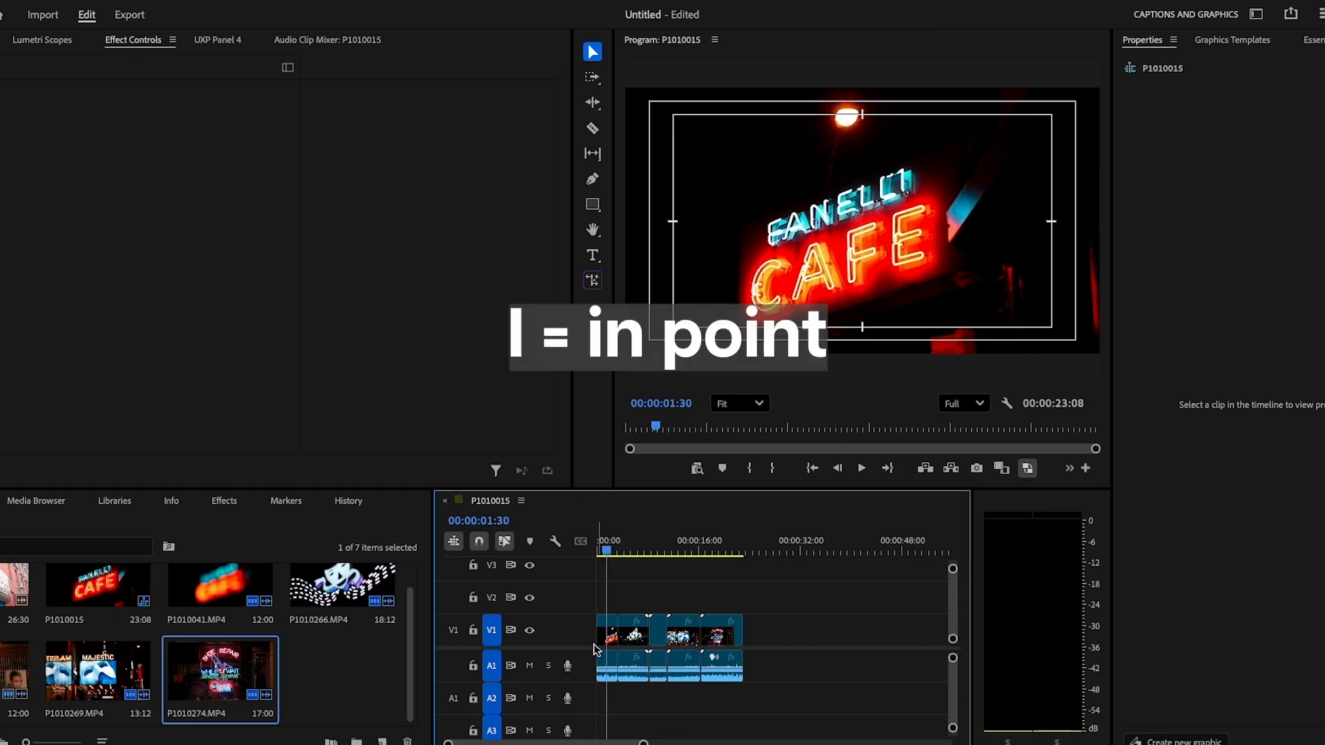
key(i)
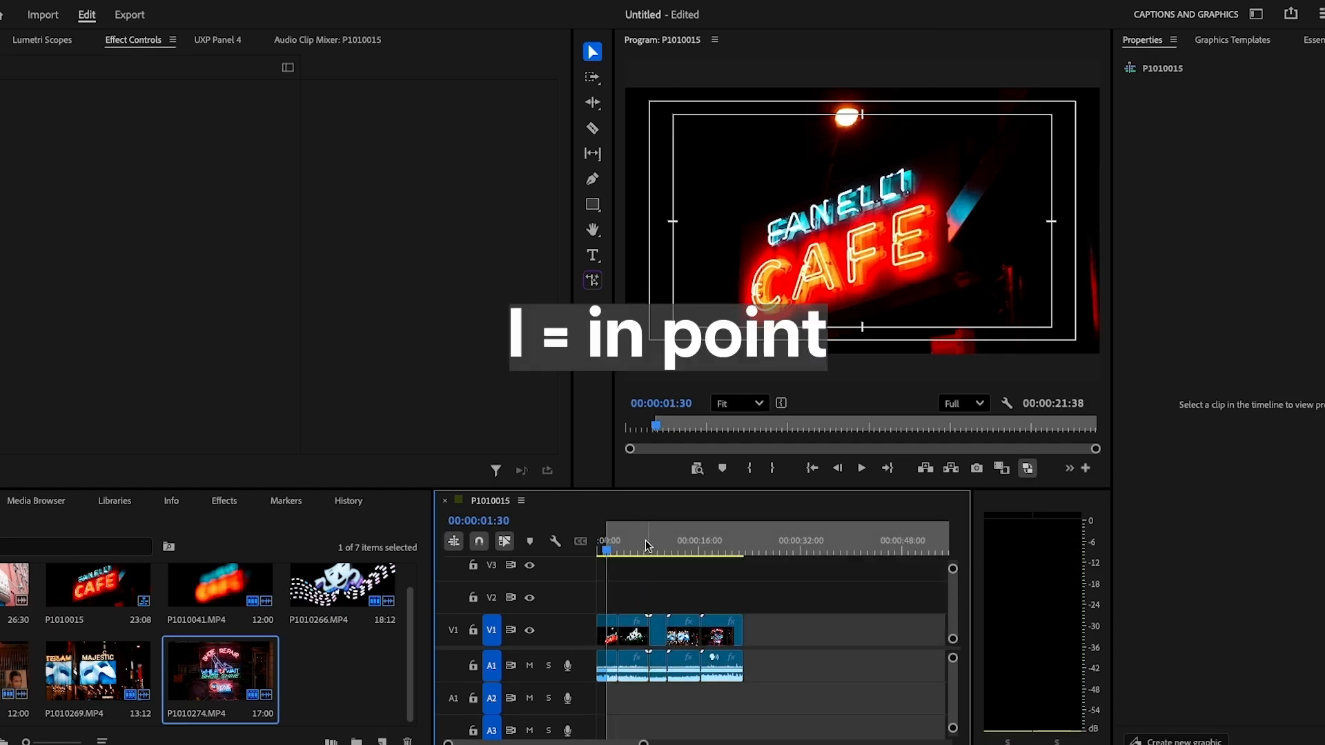
drag(611, 551, 723, 565)
key(o)
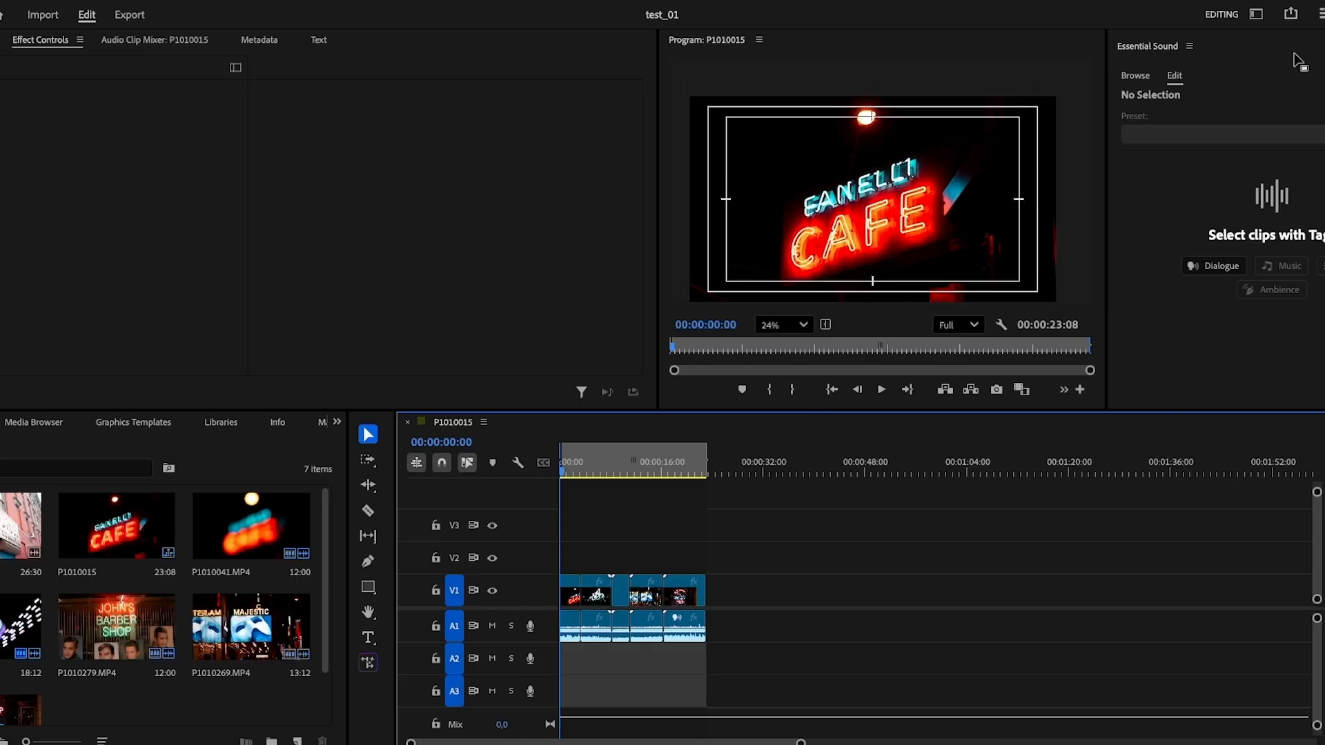
Quick-export P1010015.mp4 as H.264 with the Match Source – Adaptive High Bitrate preset.
click(1291, 15)
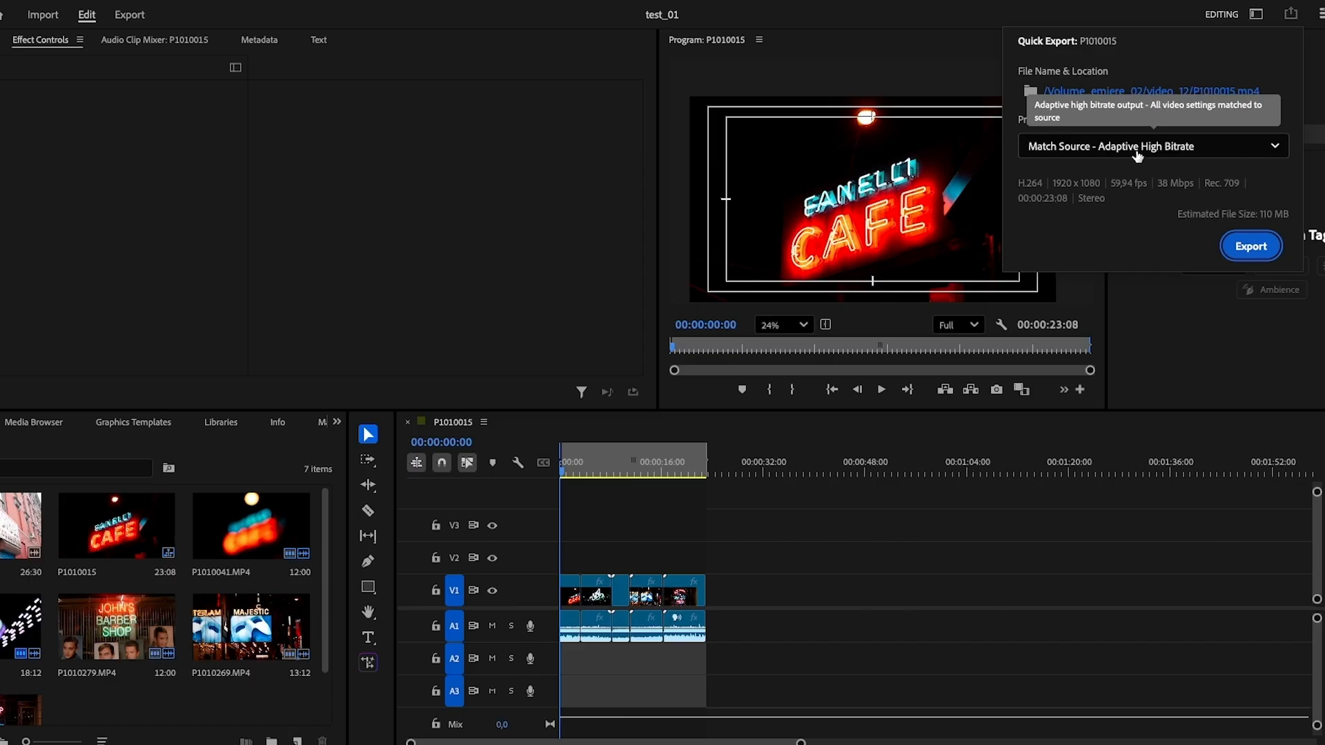
click(1251, 149)
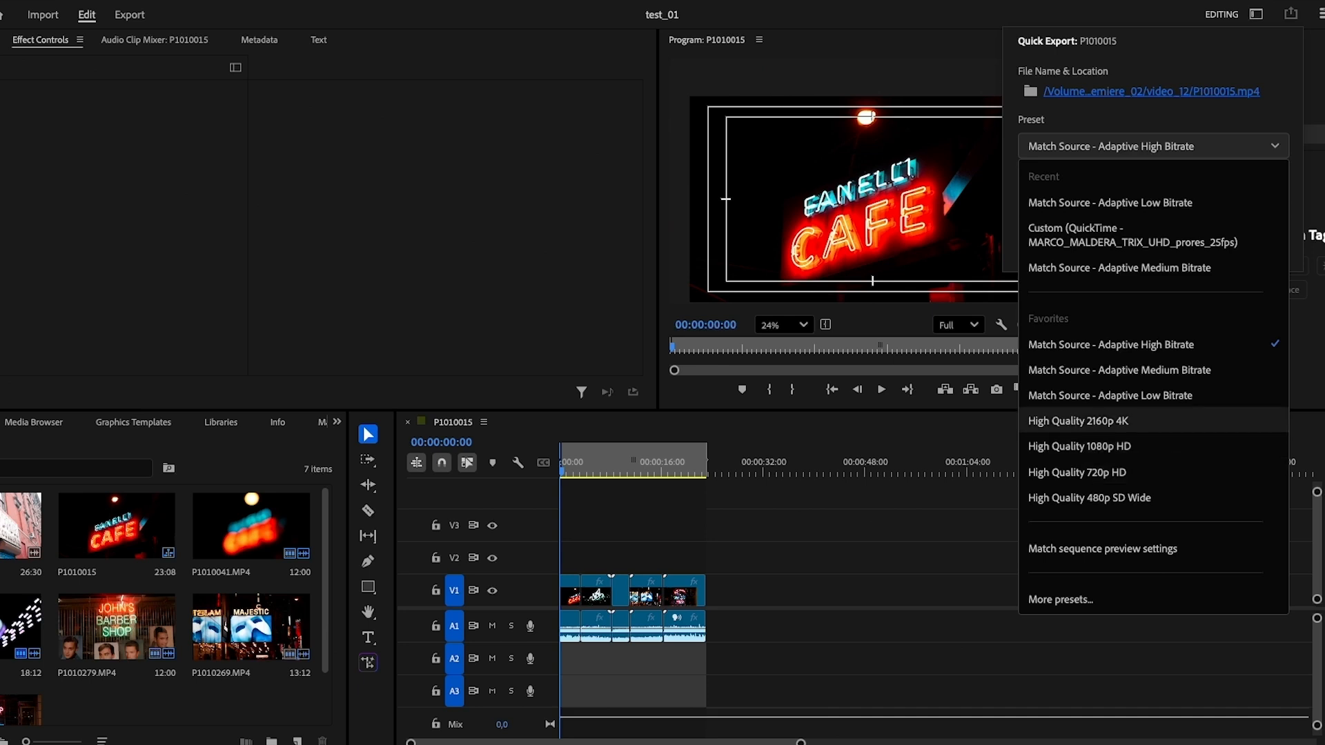
key(Escape)
click(1292, 16)
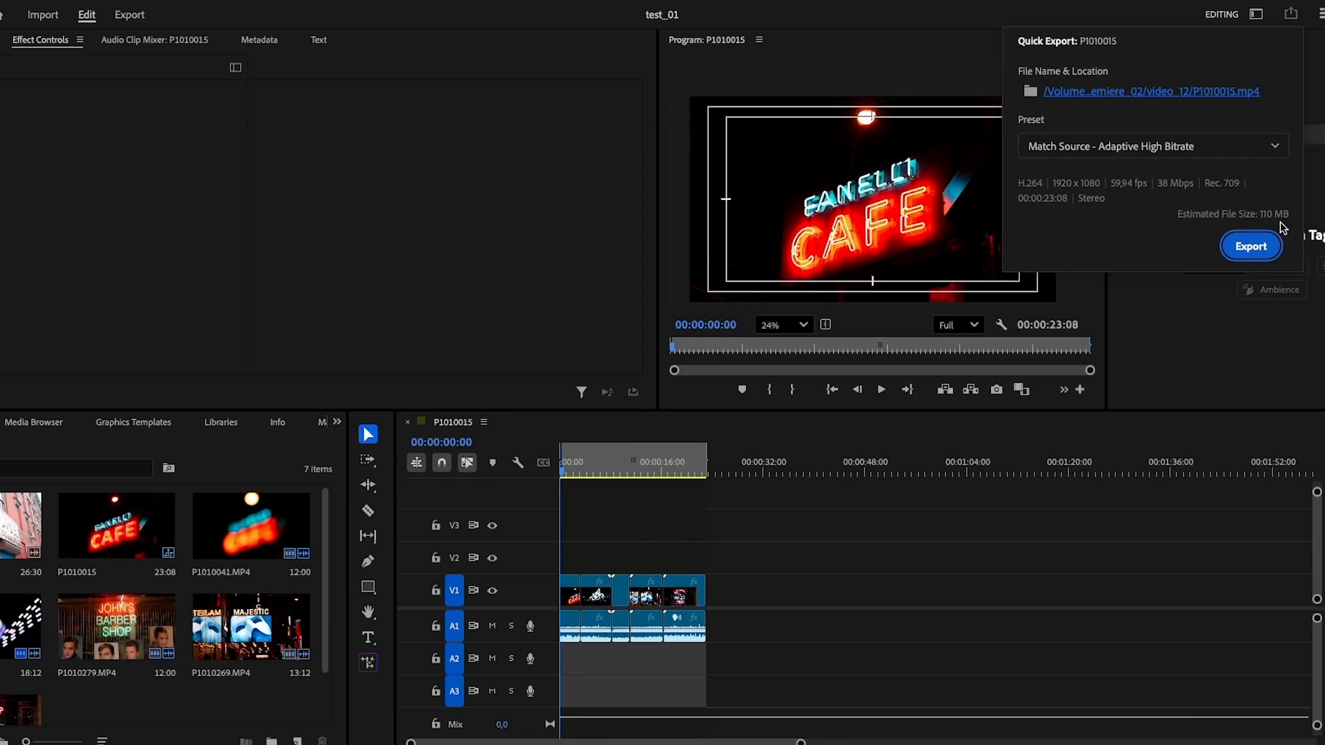
click(1251, 245)
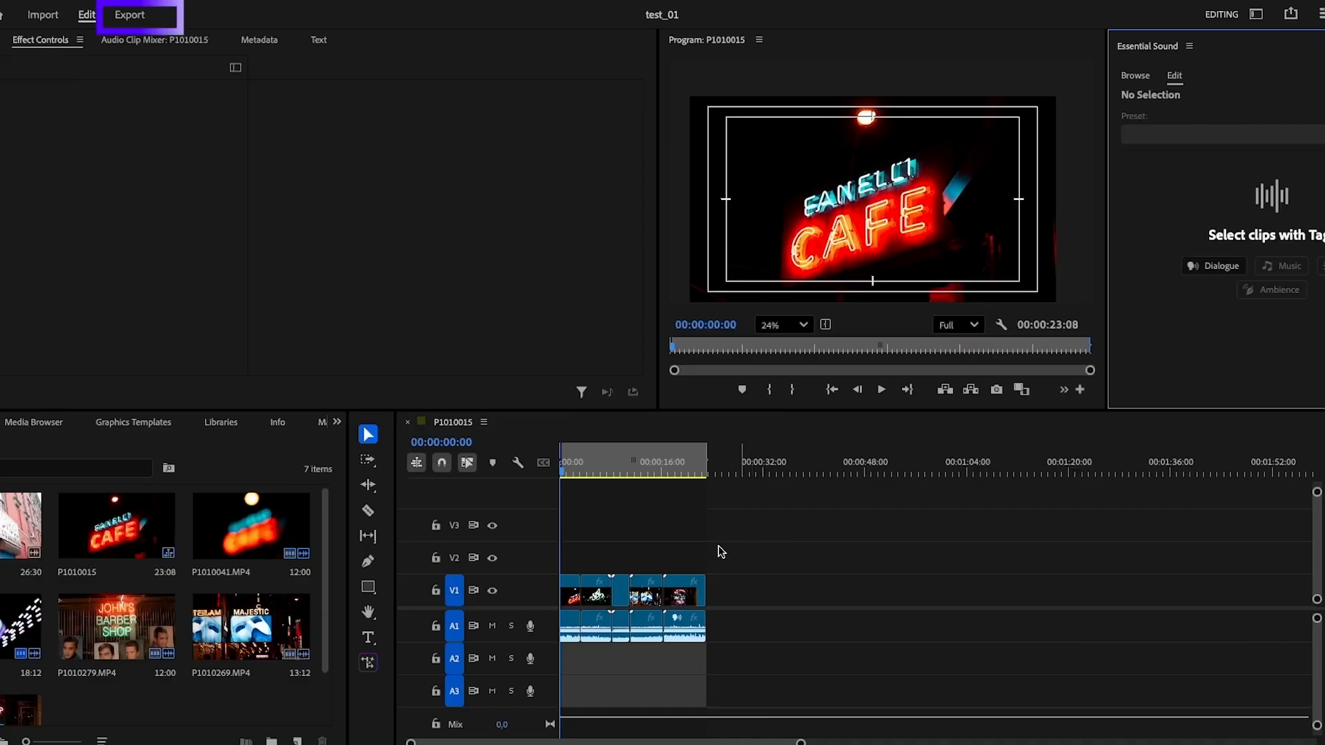
In the Export workspace, confirm H.264 format, Match Source preset, and review the Video section.
click(130, 16)
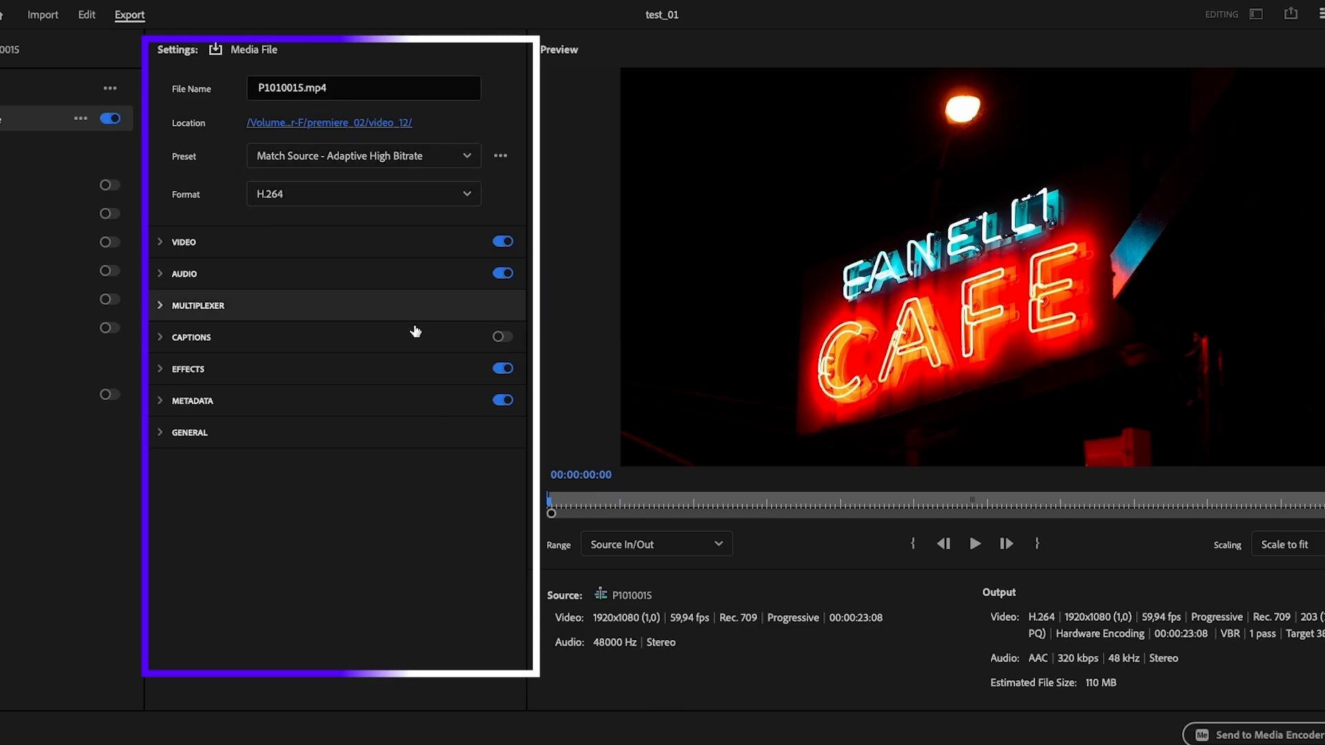
click(437, 198)
click(509, 205)
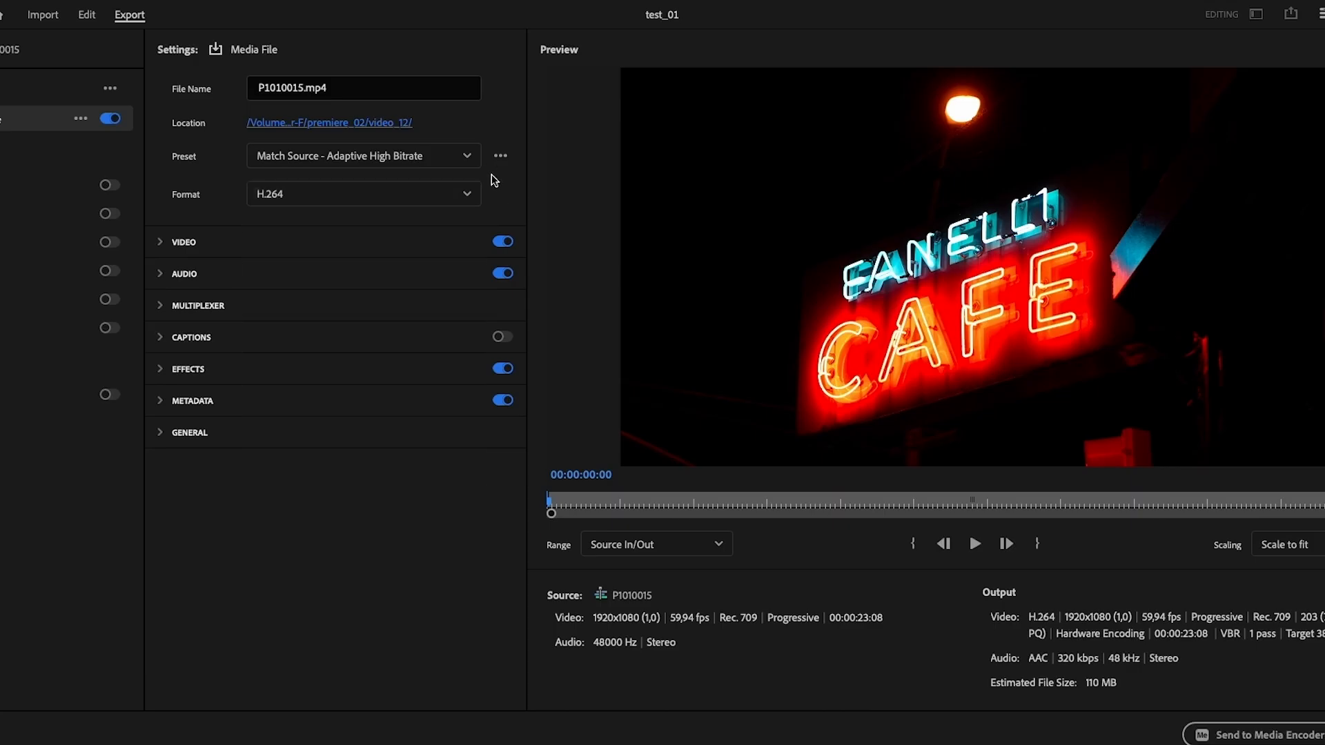
click(467, 158)
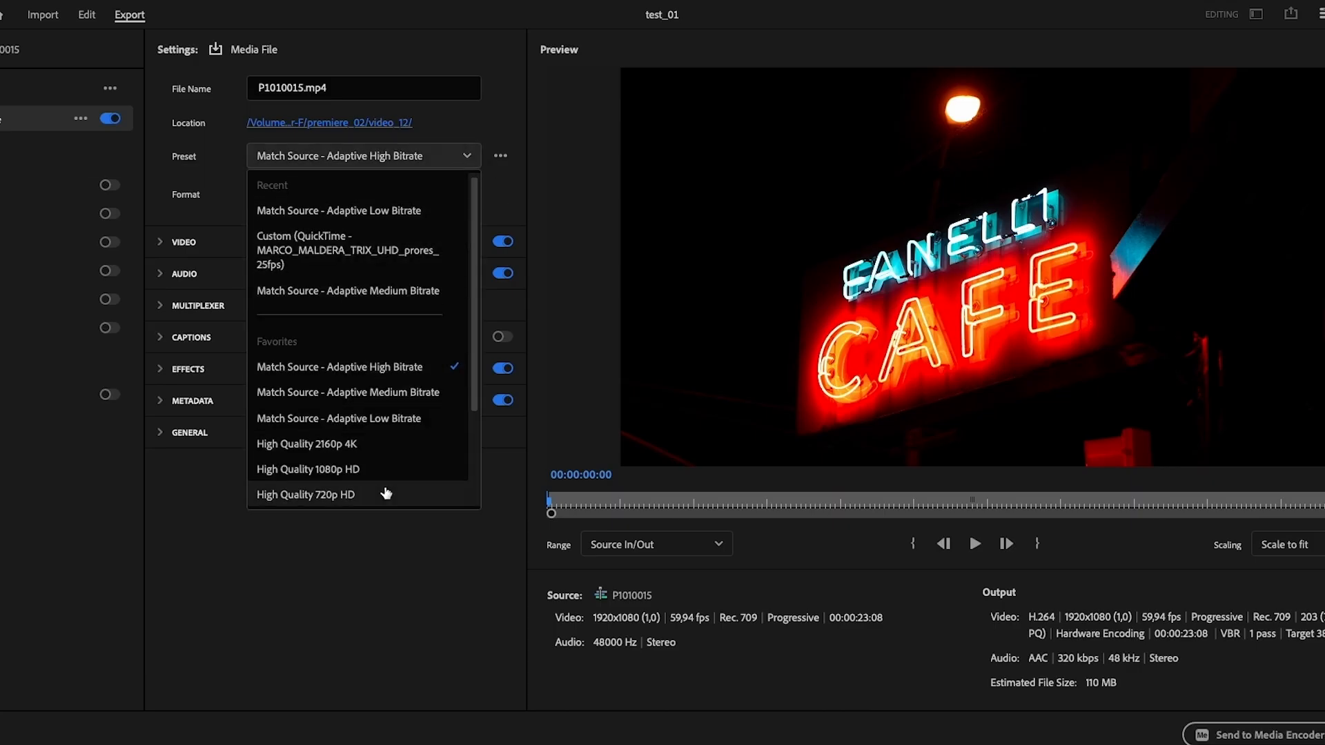
scroll(386, 491, down, 5)
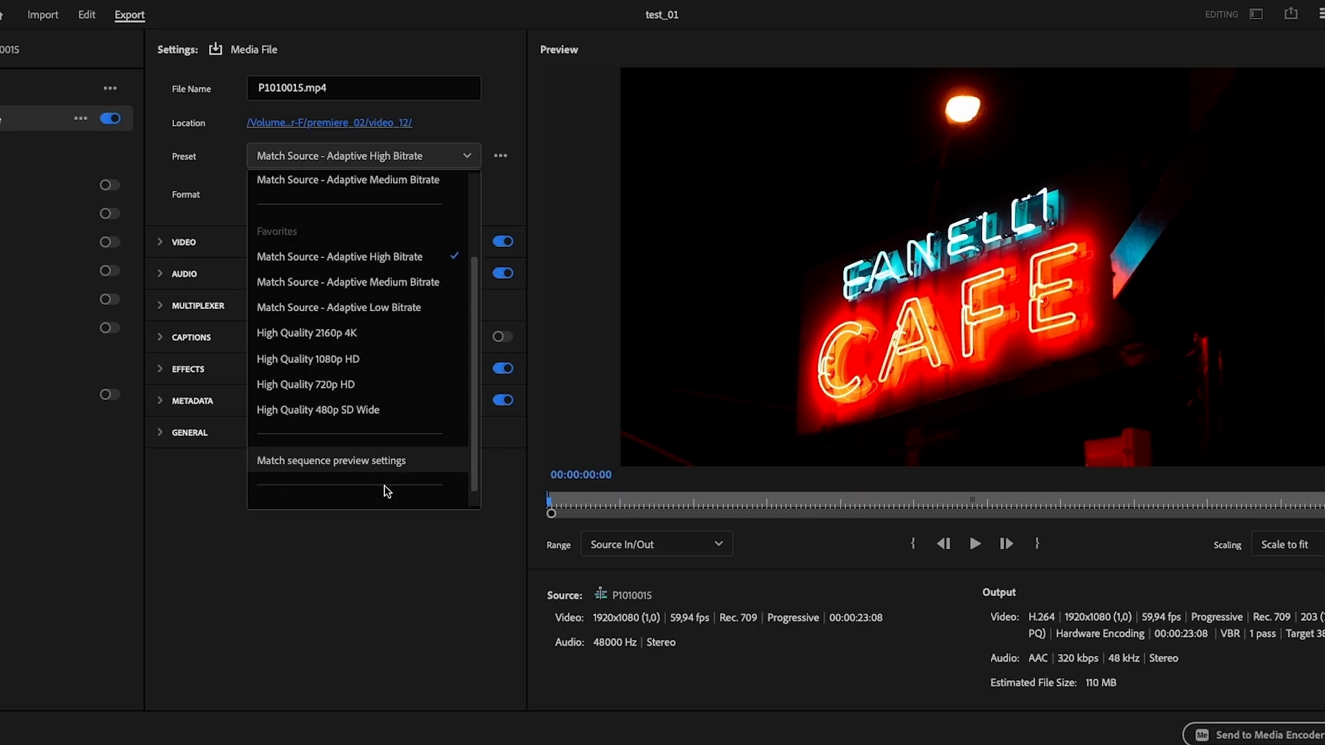
scroll(387, 492, up, 3)
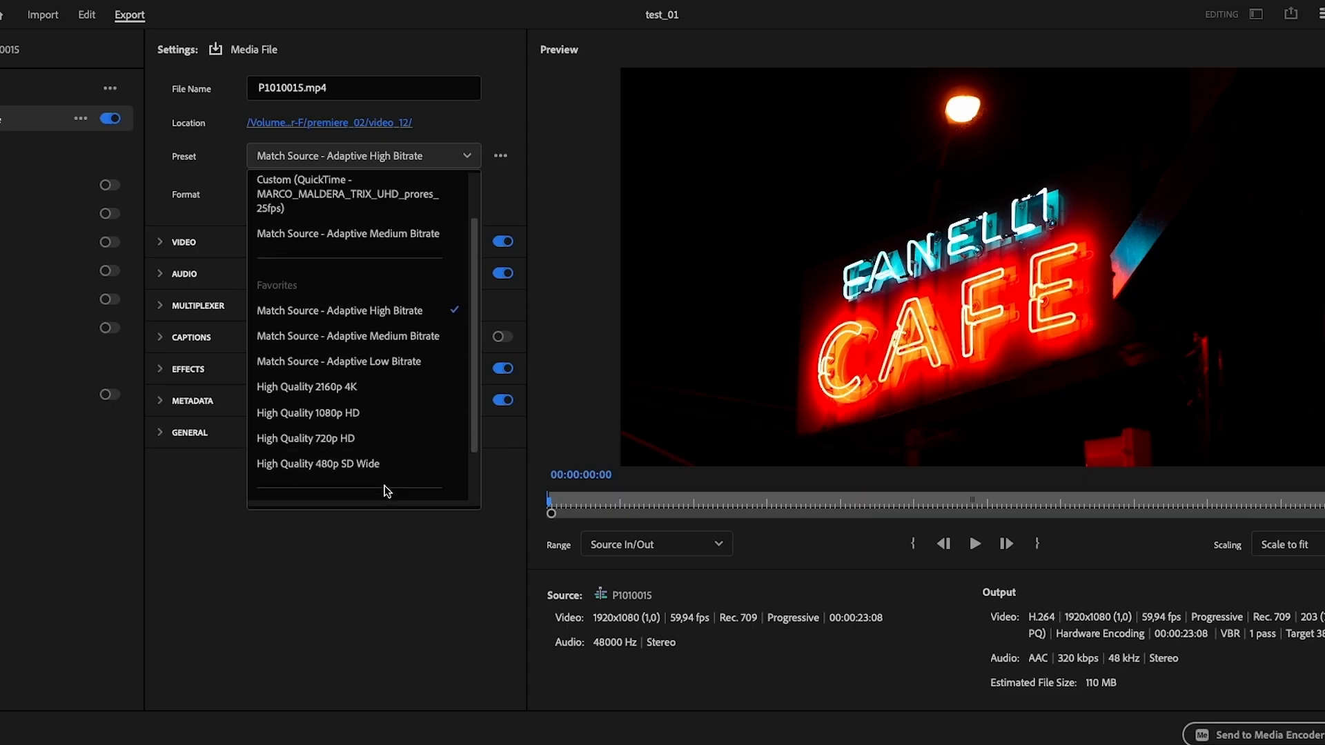
click(387, 571)
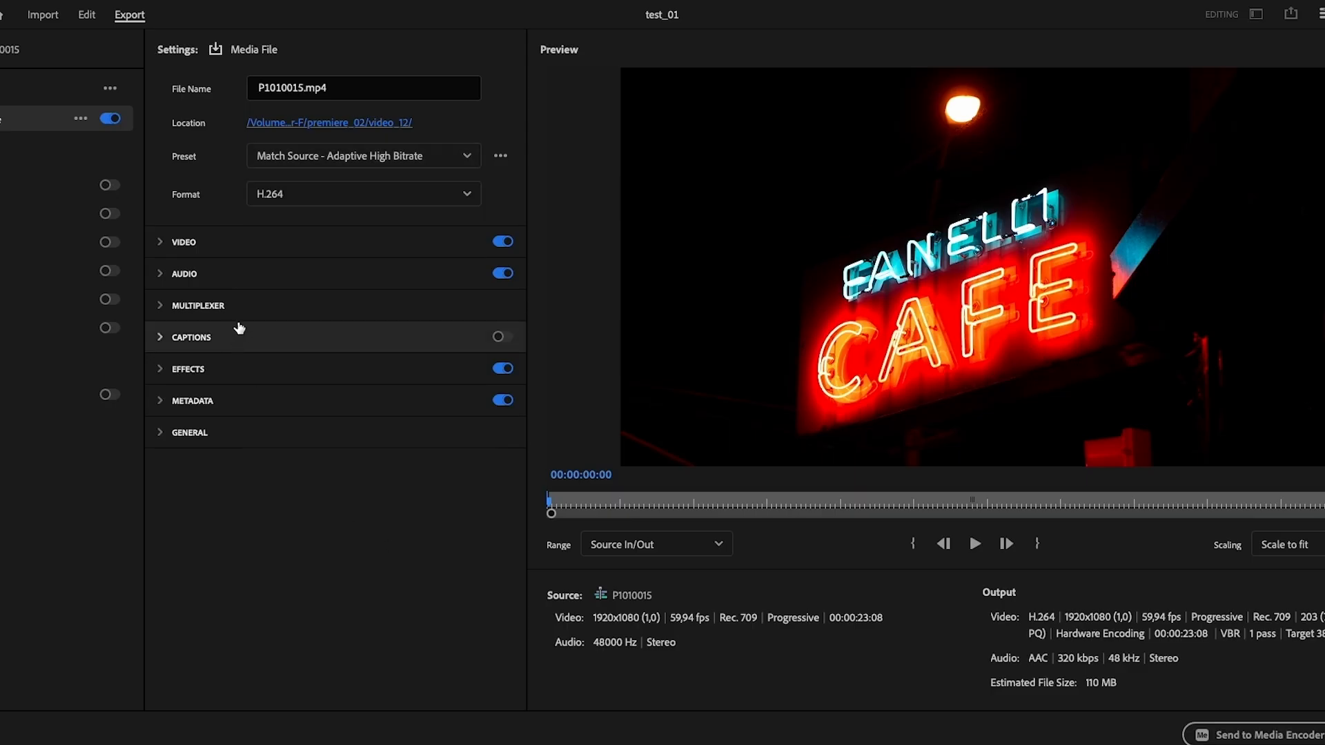
click(167, 249)
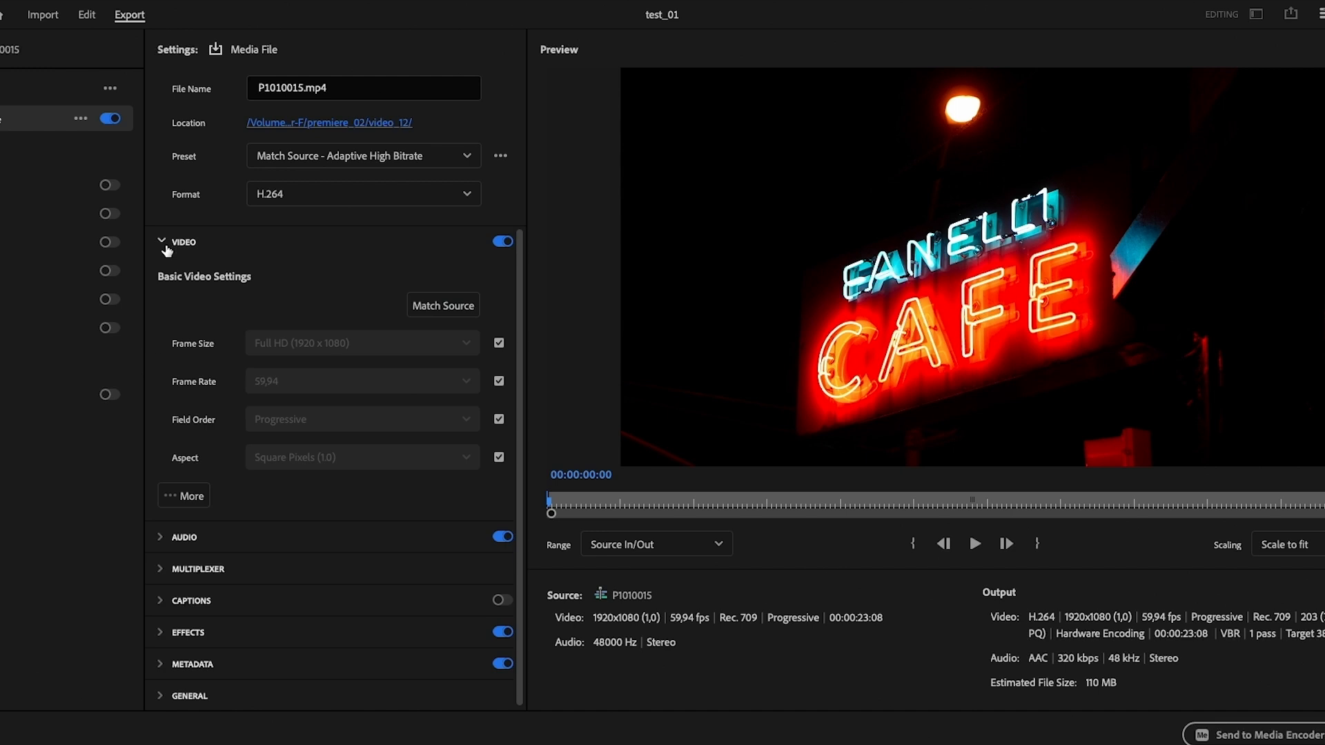
click(165, 247)
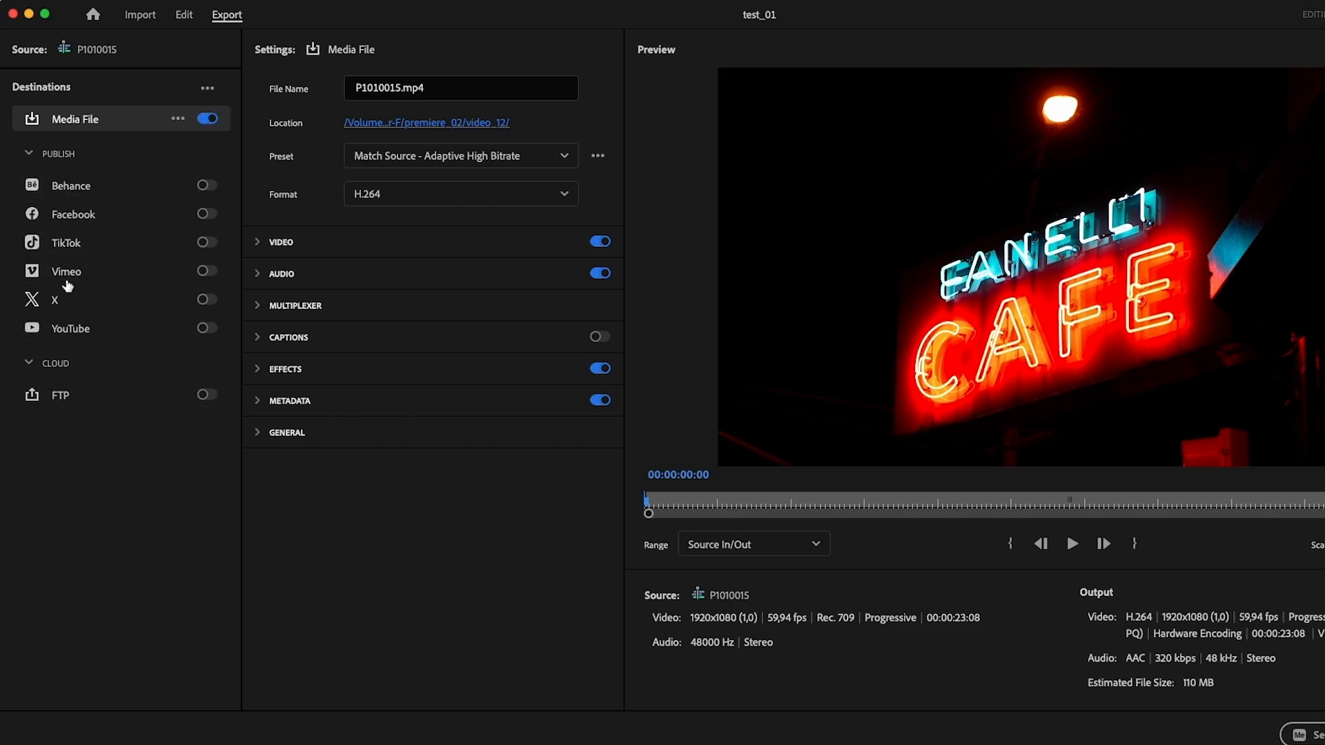
click(206, 329)
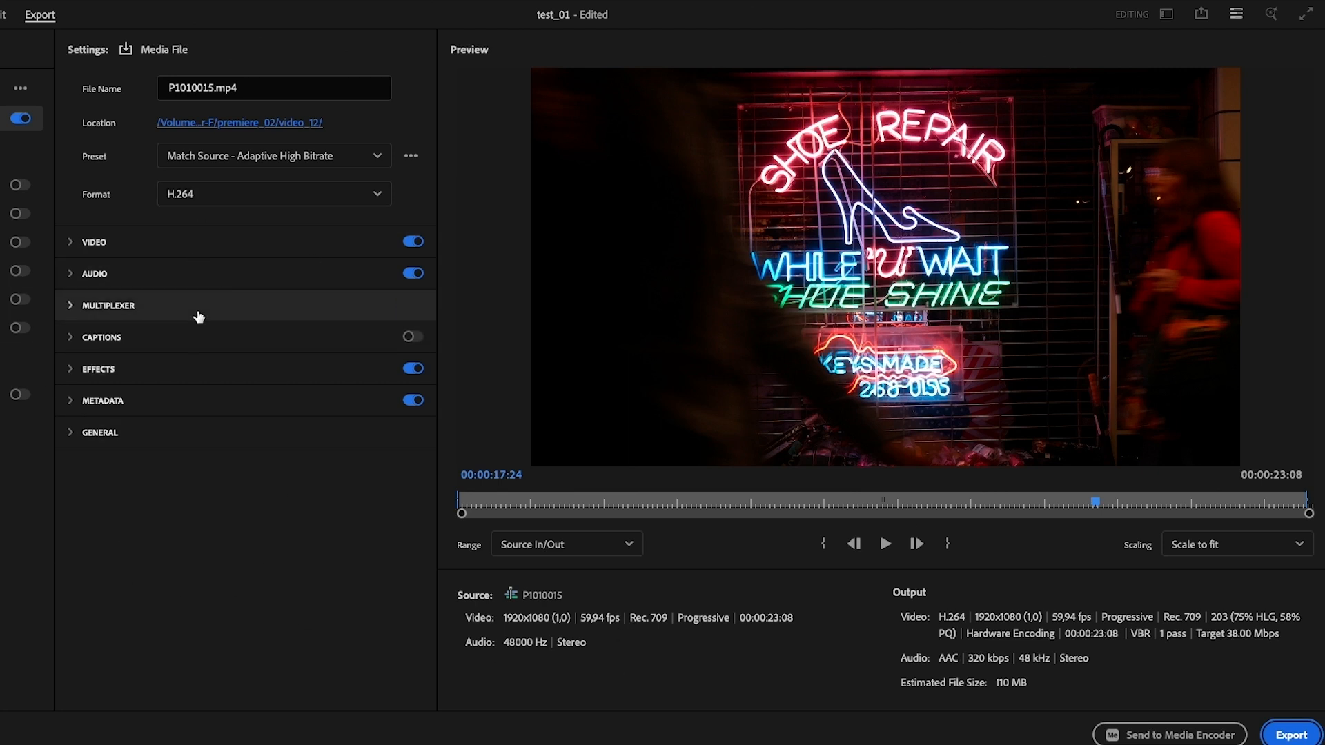
click(74, 243)
click(74, 243)
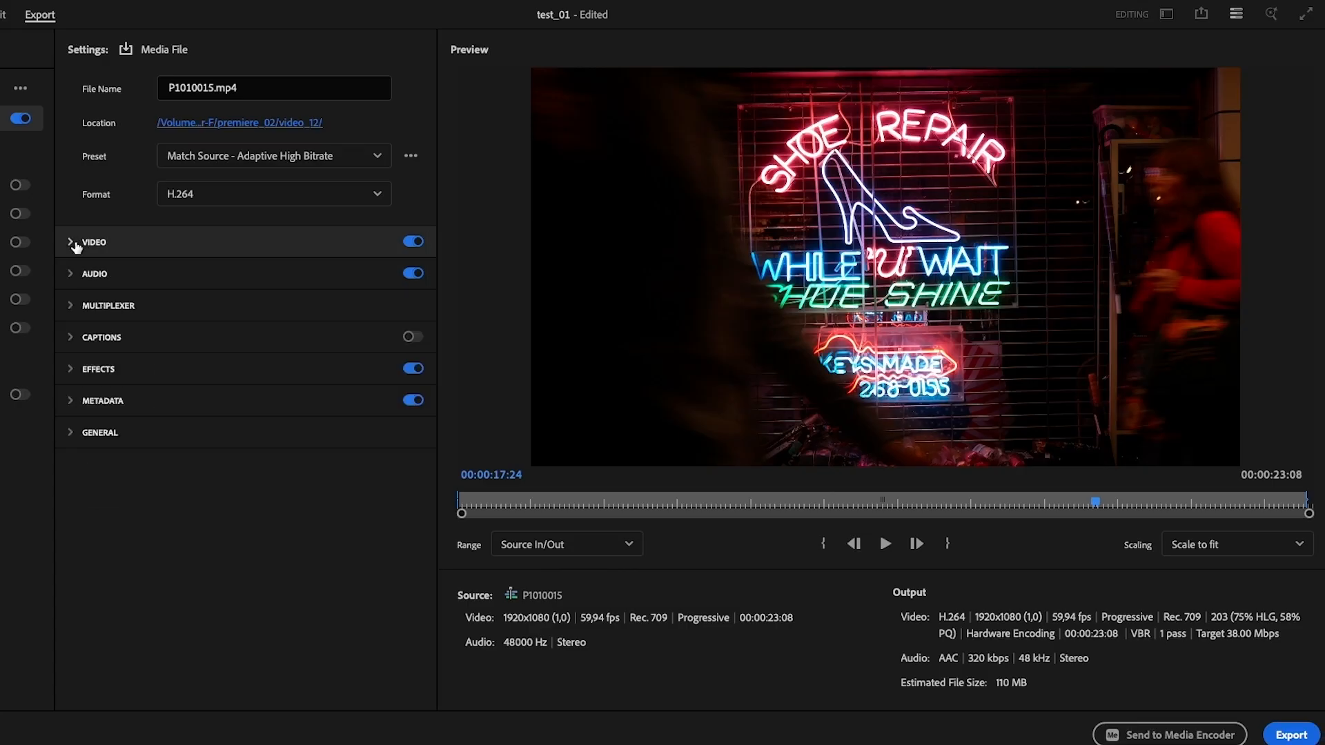
click(72, 275)
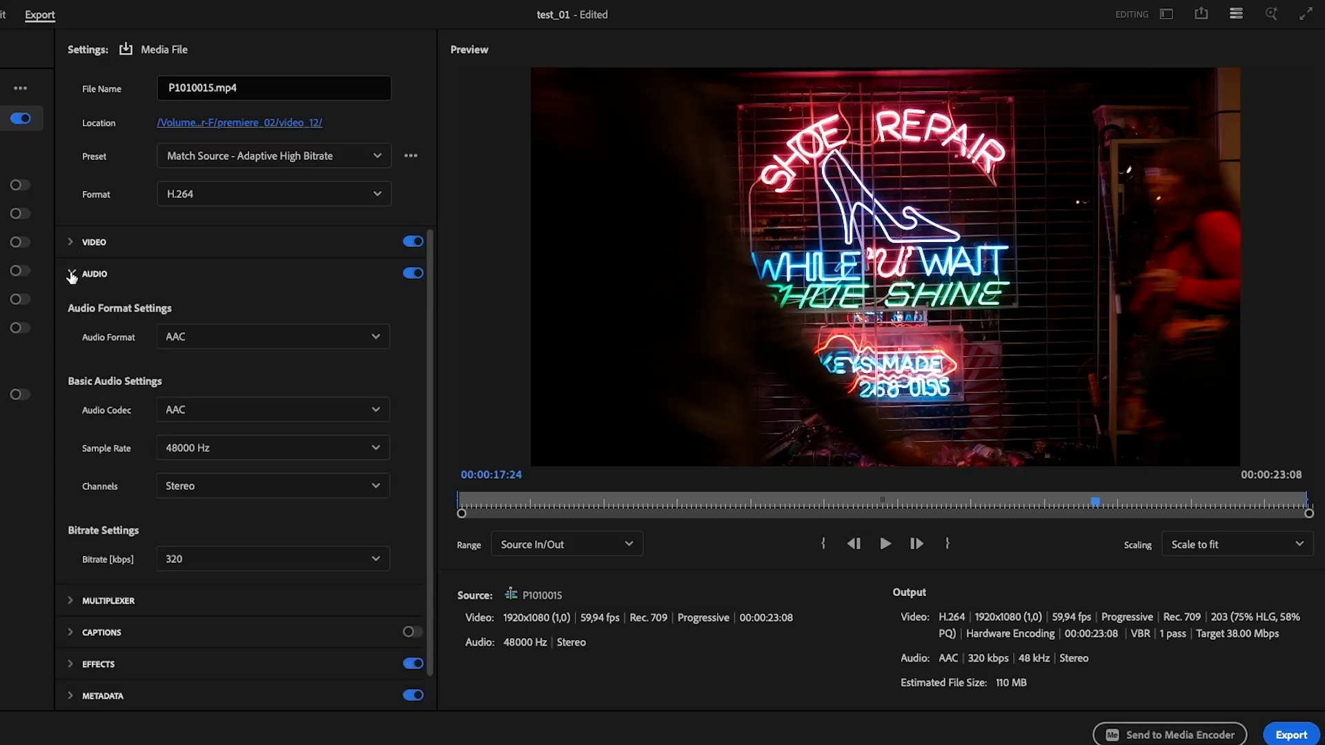
click(72, 274)
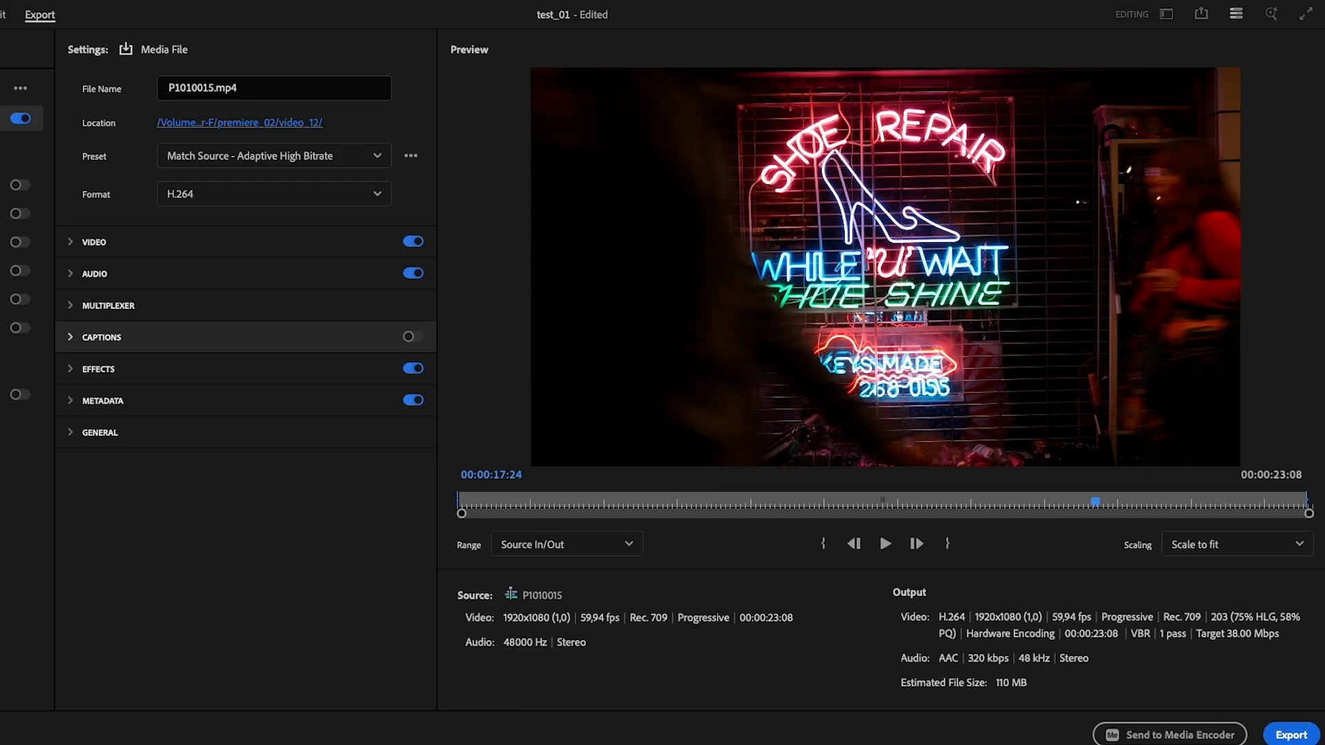
click(72, 342)
click(72, 341)
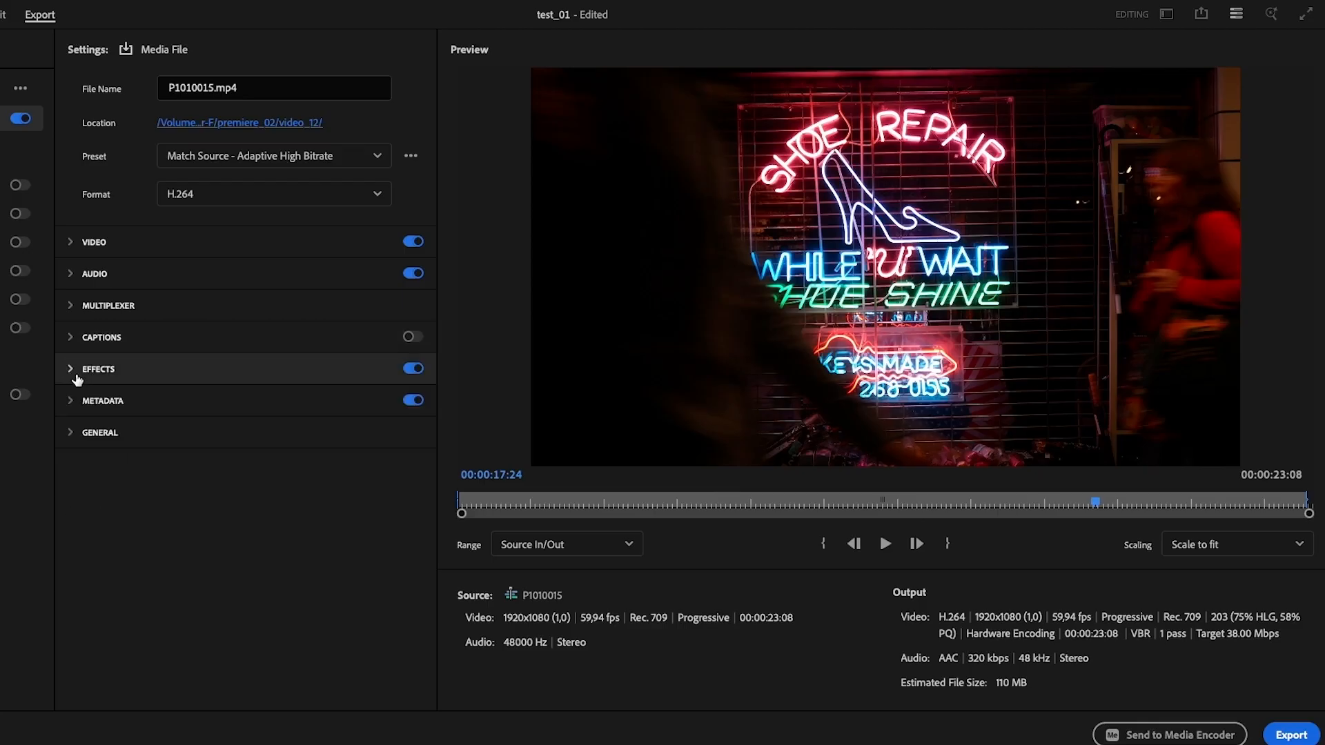
click(72, 371)
click(72, 372)
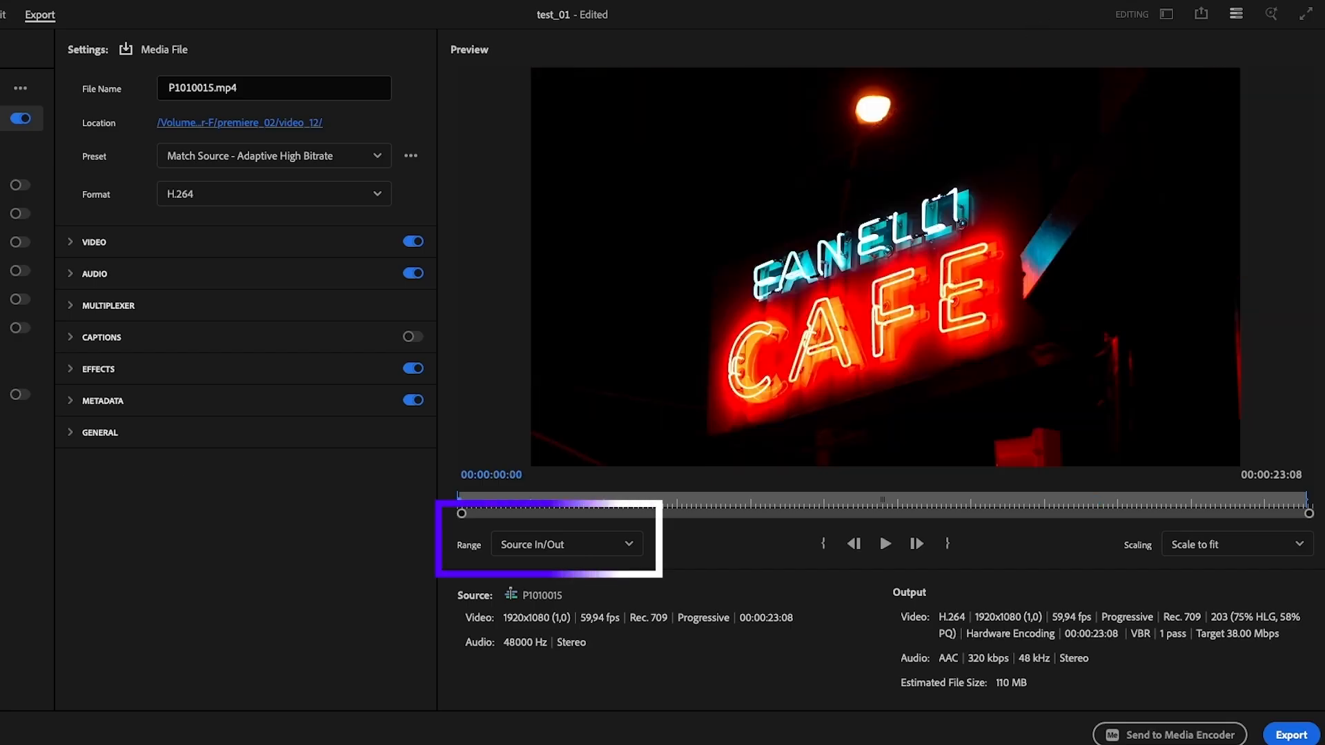
click(603, 554)
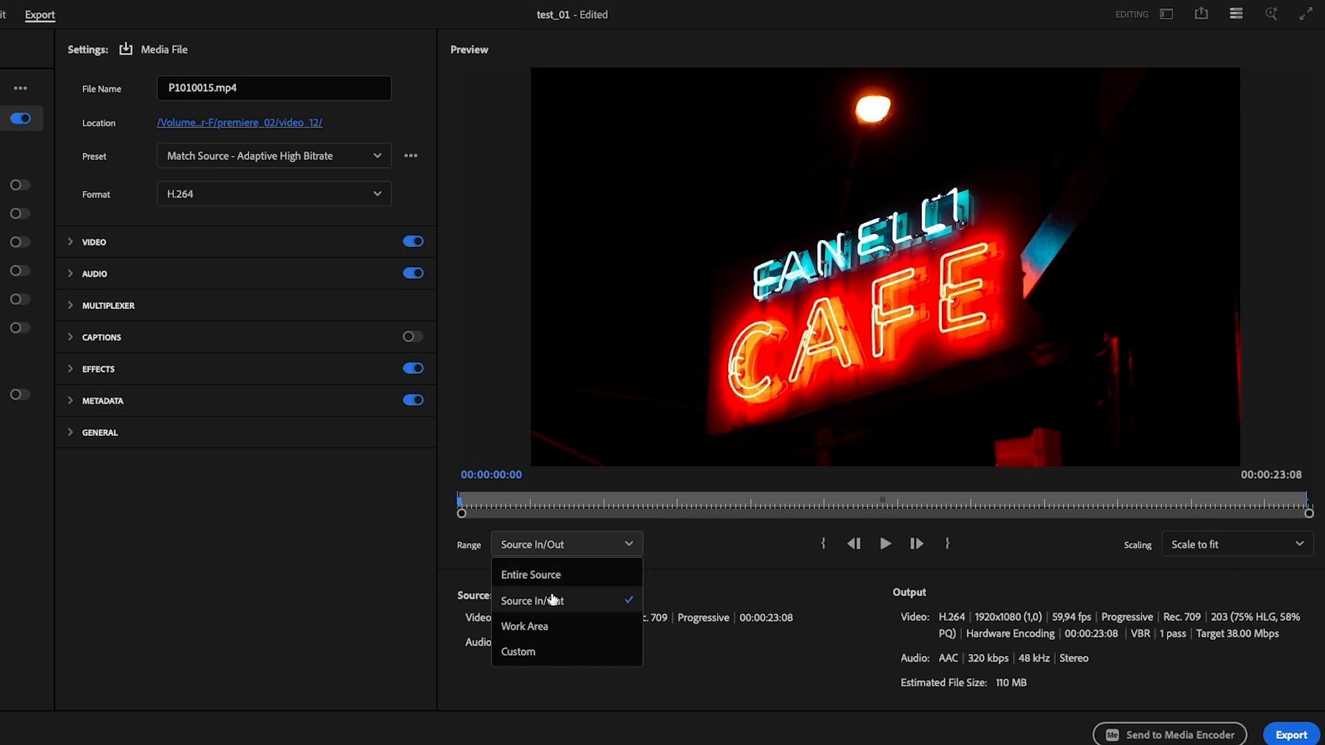
drag(465, 501, 1099, 516)
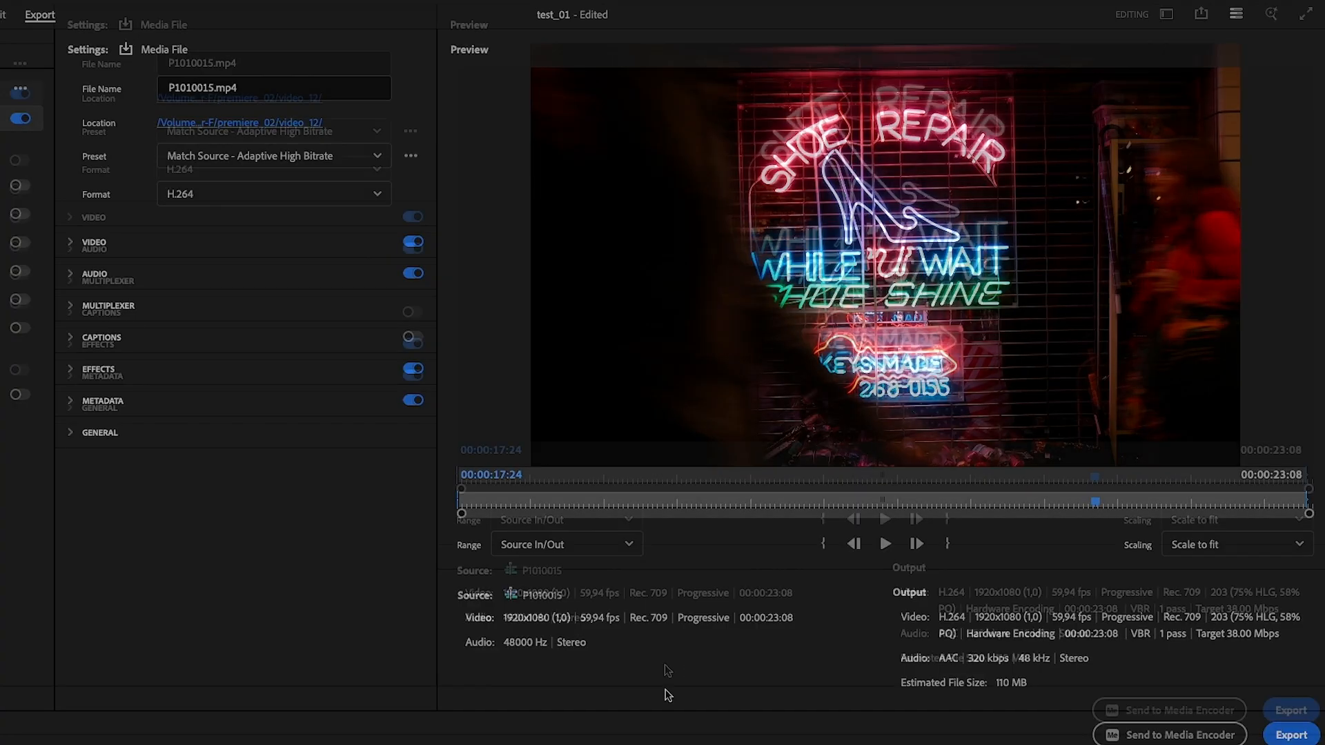